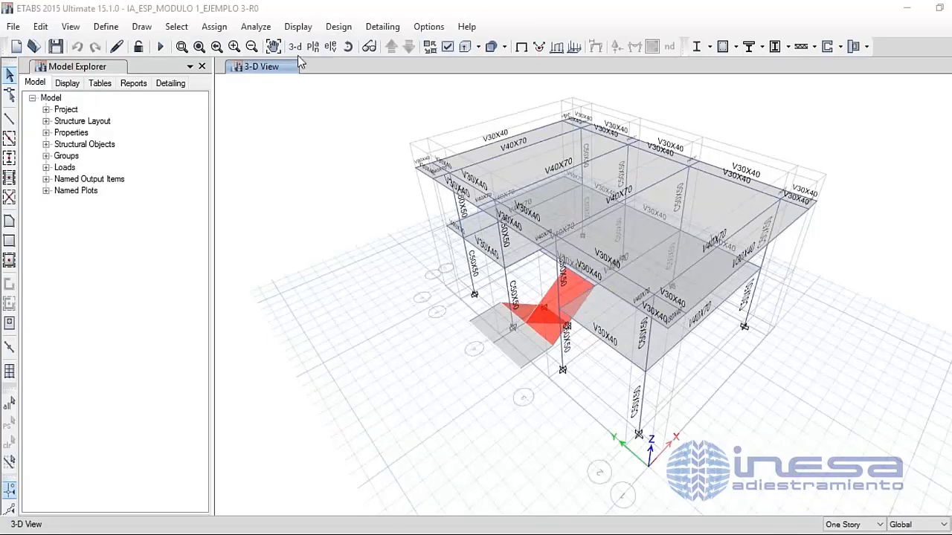
Step: Open the load pattern definitions and enter SXE as the name for a new load pattern
left_click(274, 46)
left_click_drag(379, 141, 300, 131)
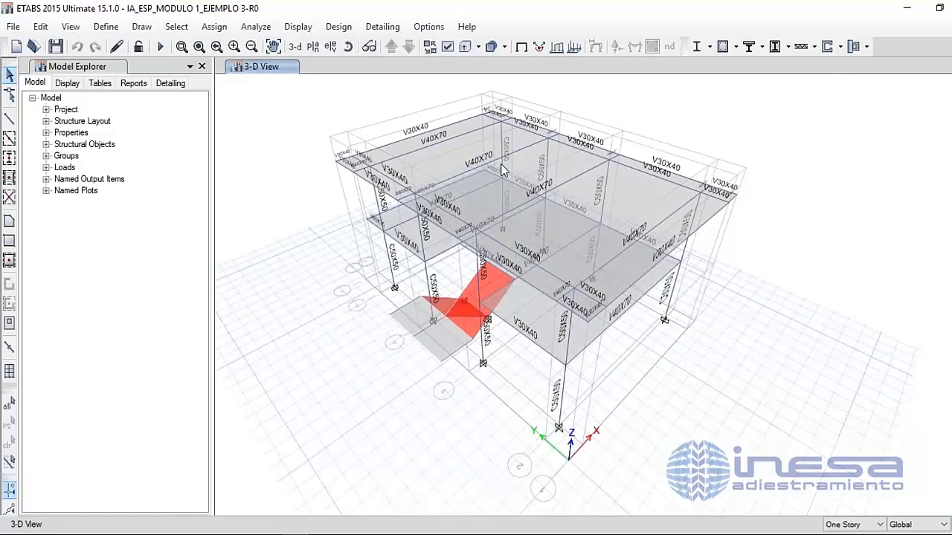
left_click(102, 28)
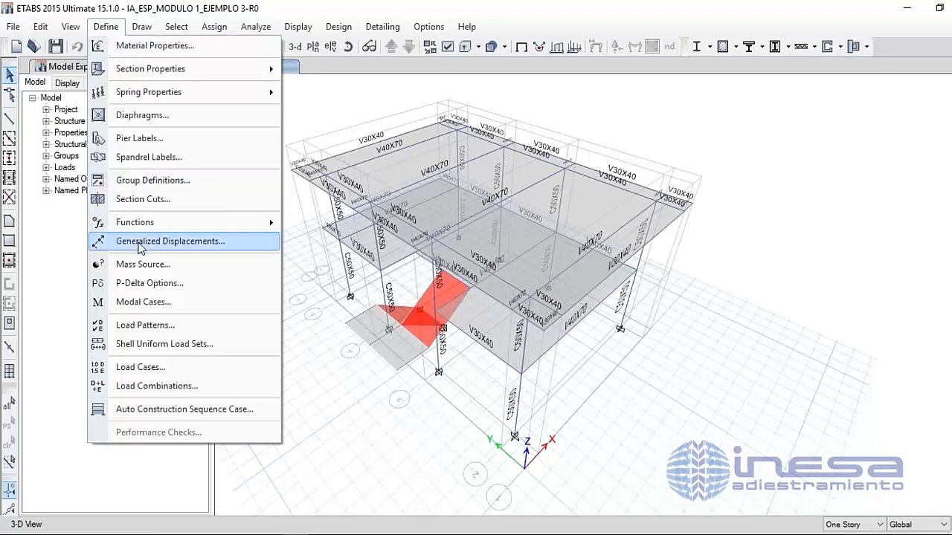
left_click(168, 328)
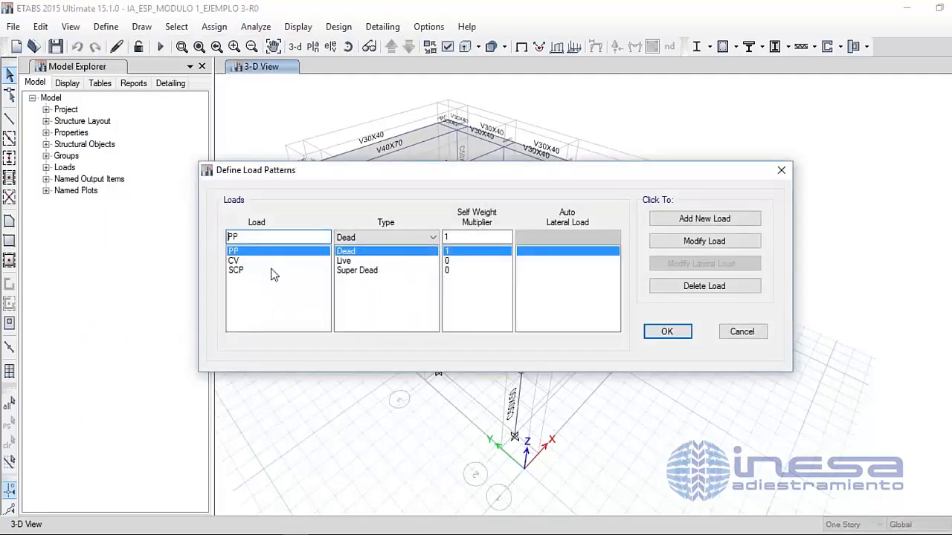
left_click(246, 271)
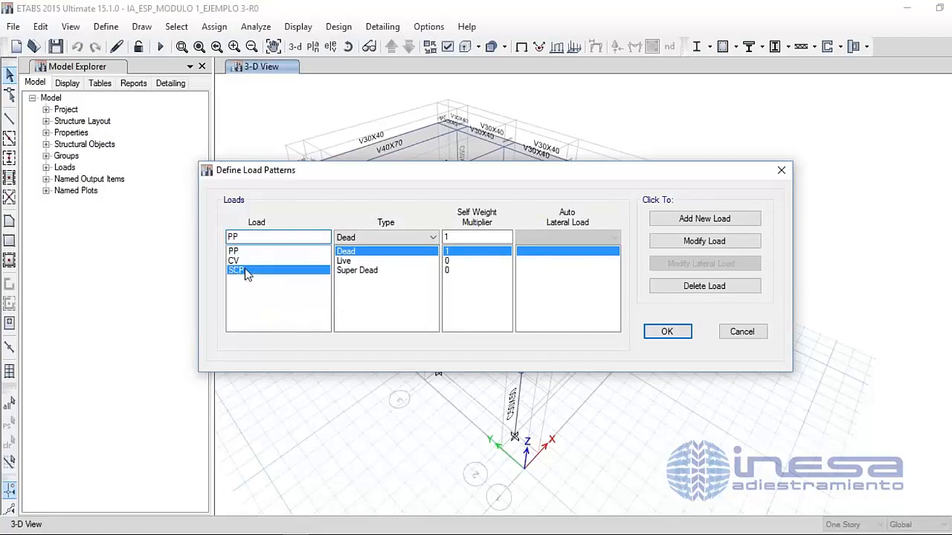
left_click_drag(266, 241, 183, 247)
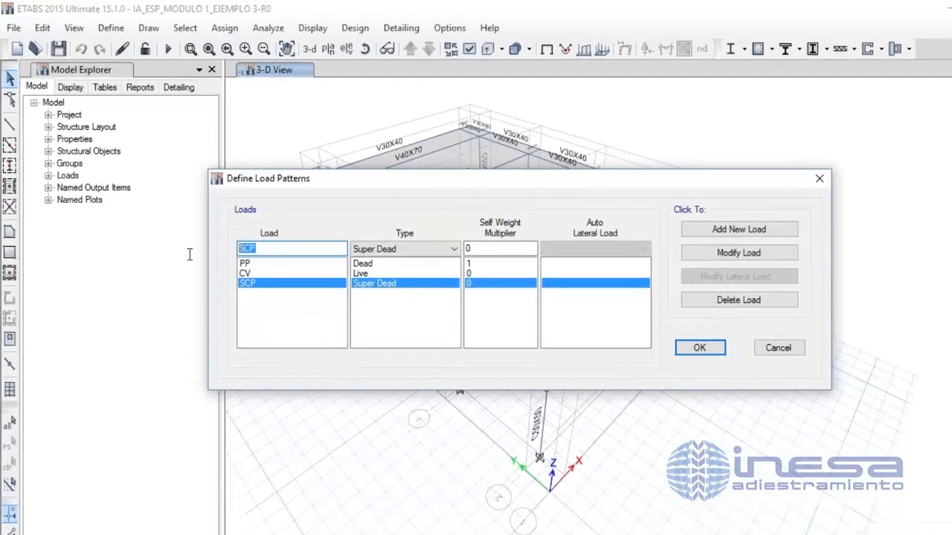
type("s")
key("BackSpace")
type("SXE")
Step: Add the SXE load pattern with type Seismic, self weight multiplier 0 and ASCE 7-10 as its auto lateral load
left_click(416, 253)
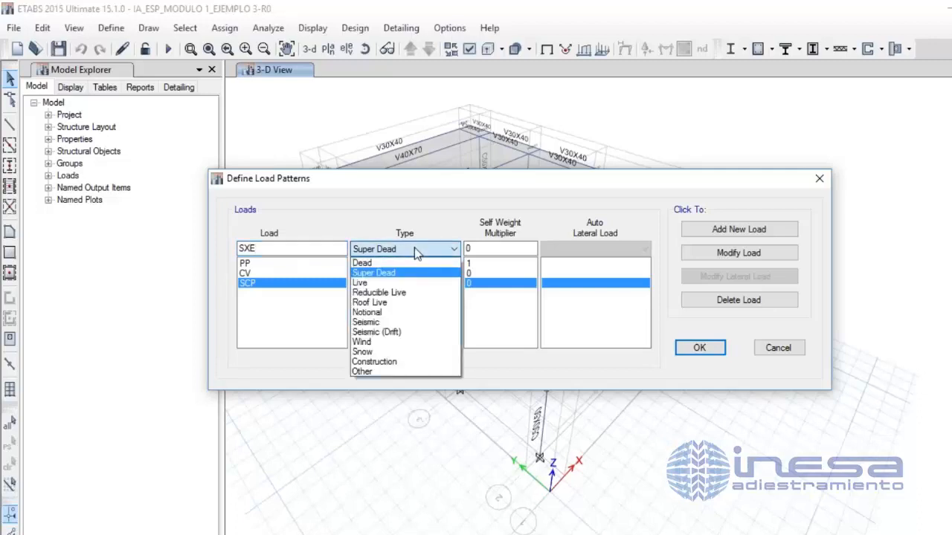
left_click(394, 322)
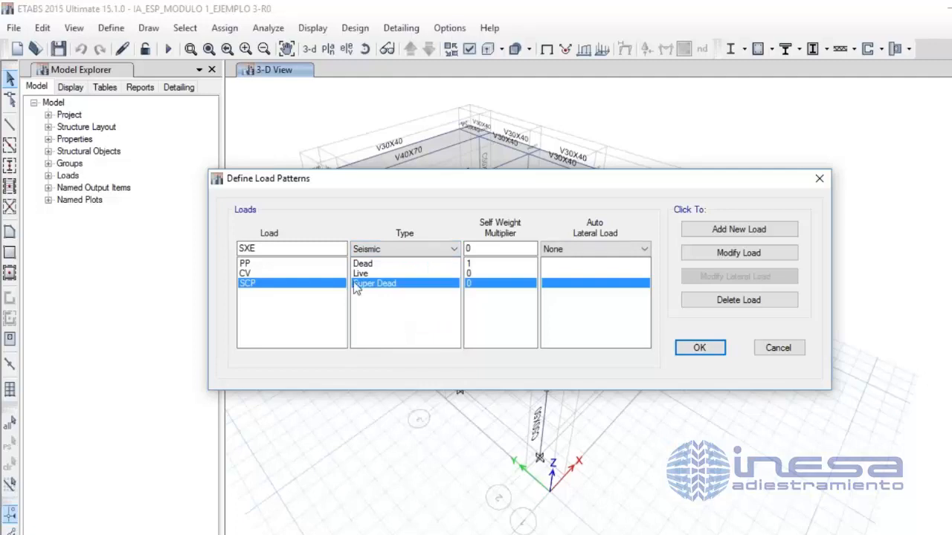
left_click(440, 252)
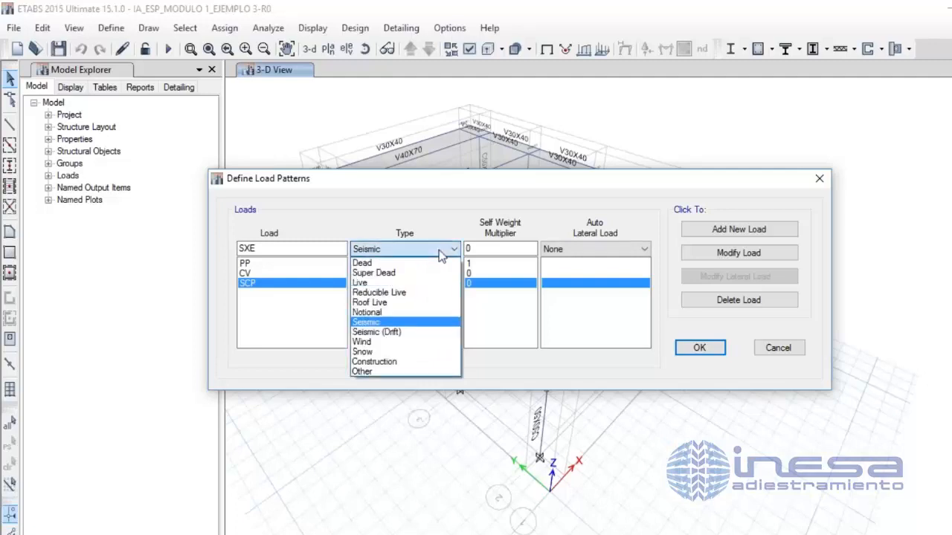
left_click(405, 323)
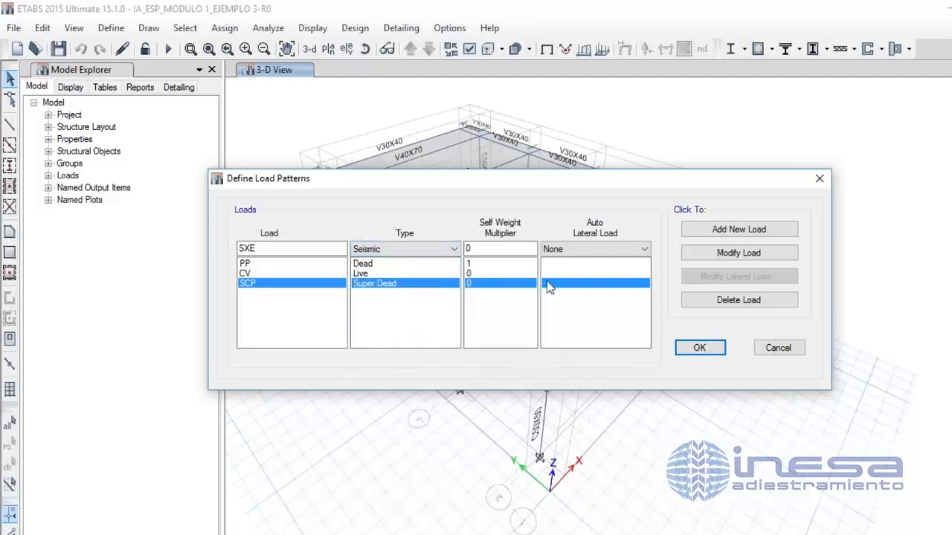
left_click(580, 250)
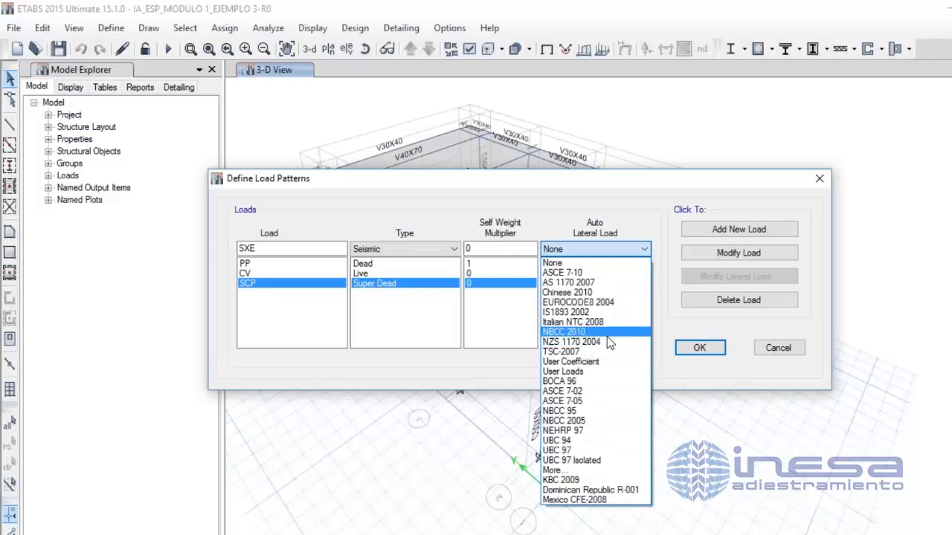
left_click(580, 273)
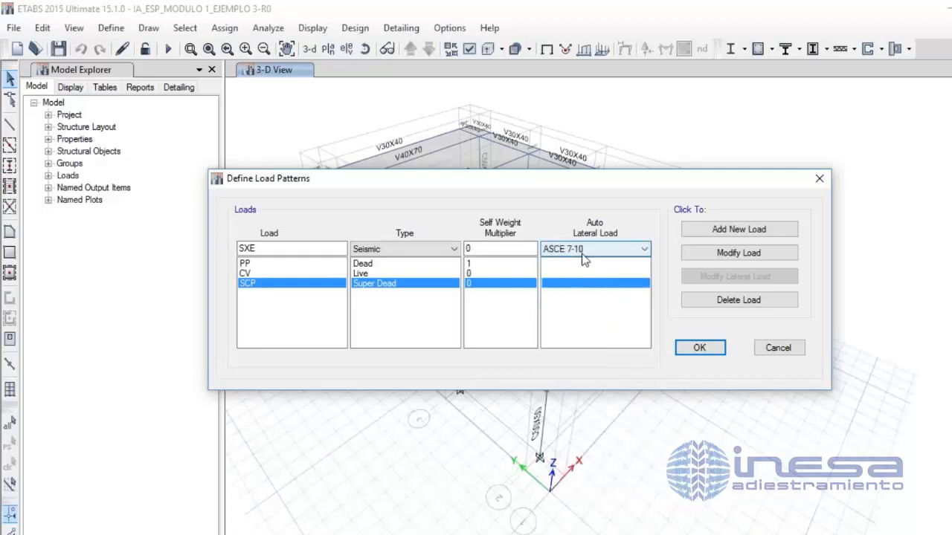
left_click(714, 230)
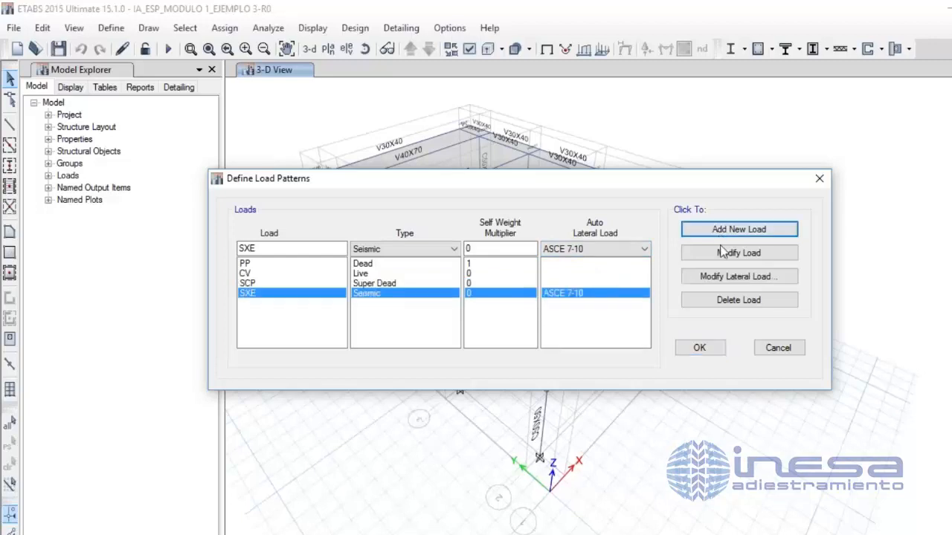
Step: Restrict the SXE lateral load's direction and eccentricity to X Dir + Eccentricity only
left_click(744, 280)
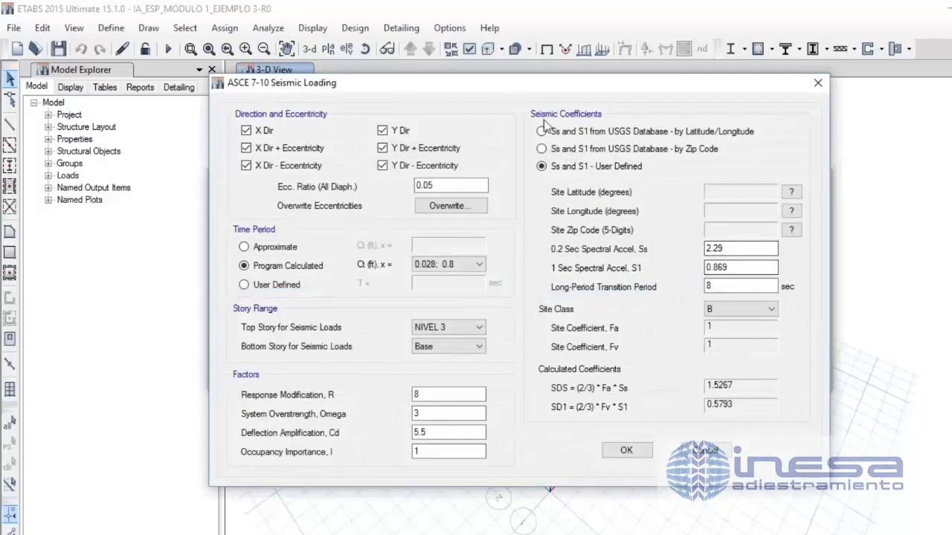
left_click_drag(506, 90, 416, 77)
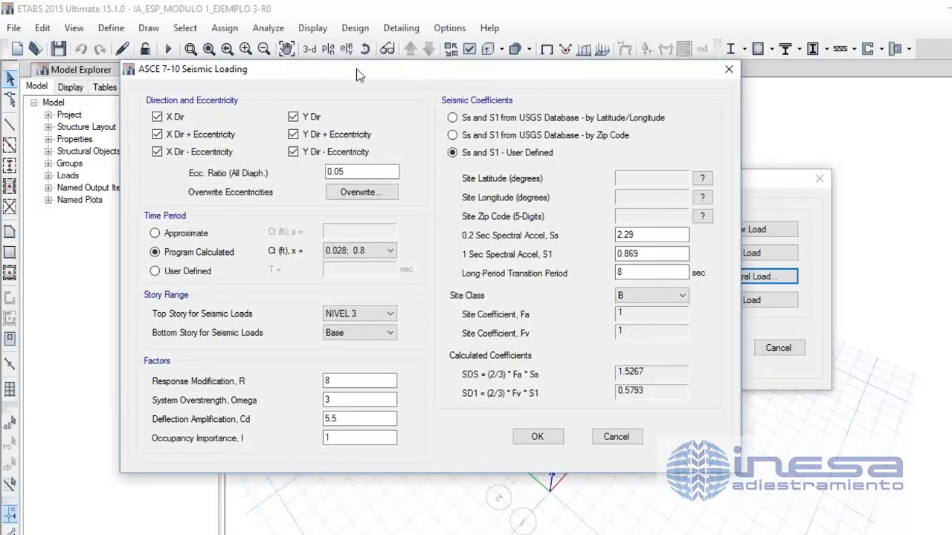
left_click(293, 117)
left_click(293, 133)
left_click(293, 152)
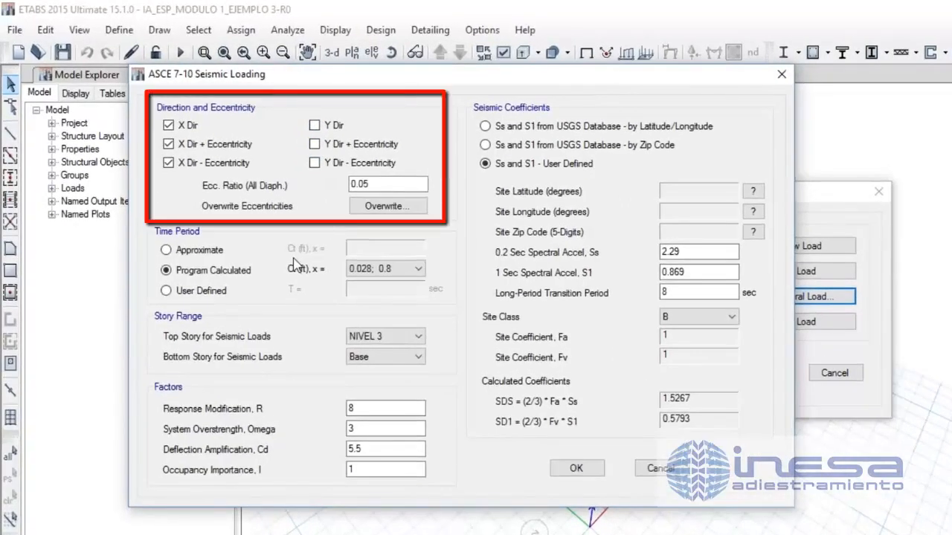
left_click(169, 125)
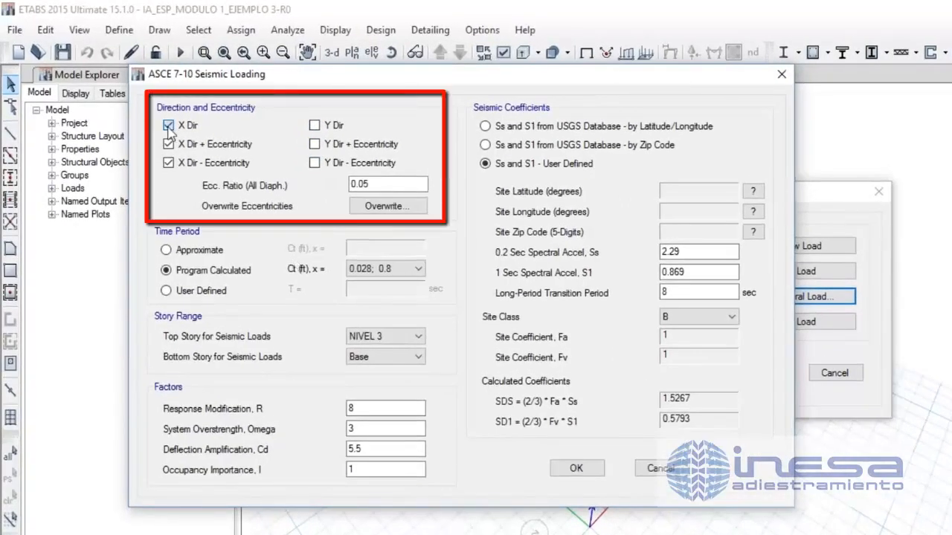
left_click(168, 162)
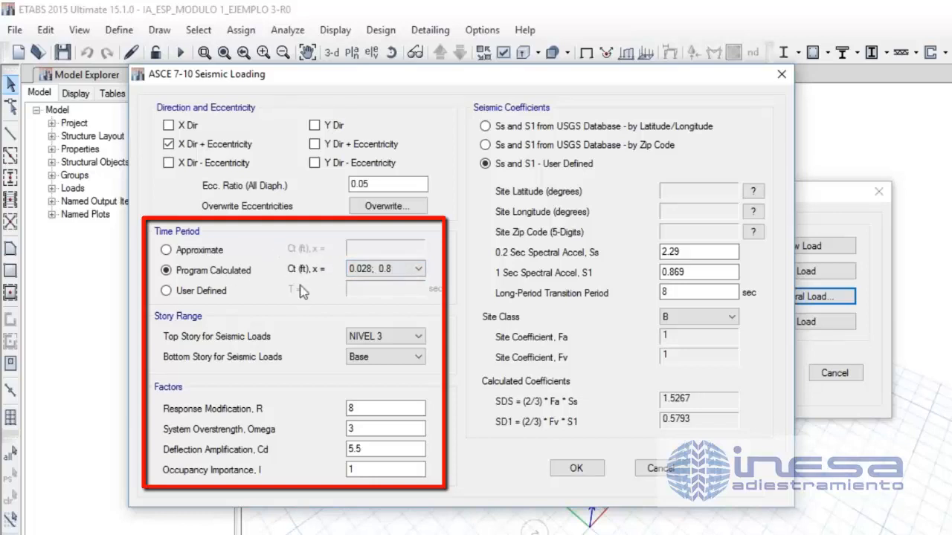
Step: Review the Approximate, User Defined and Program Calculated time period options and the seismic factors, keeping Program Calculated
left_click(224, 248)
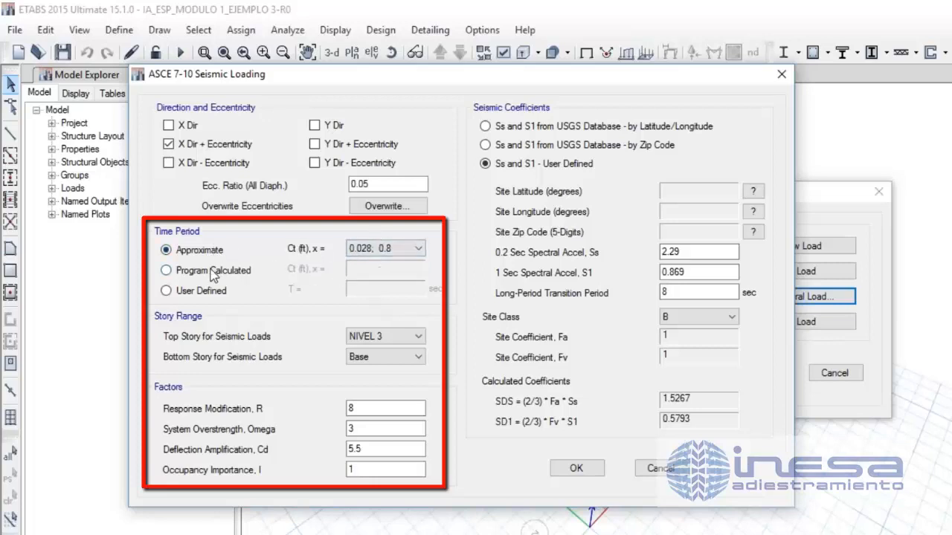
left_click(214, 272)
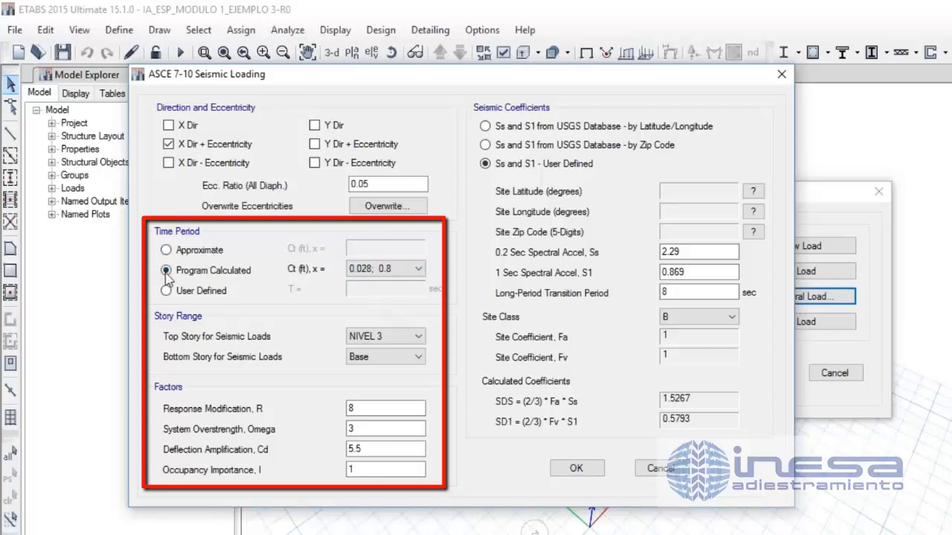
left_click(228, 291)
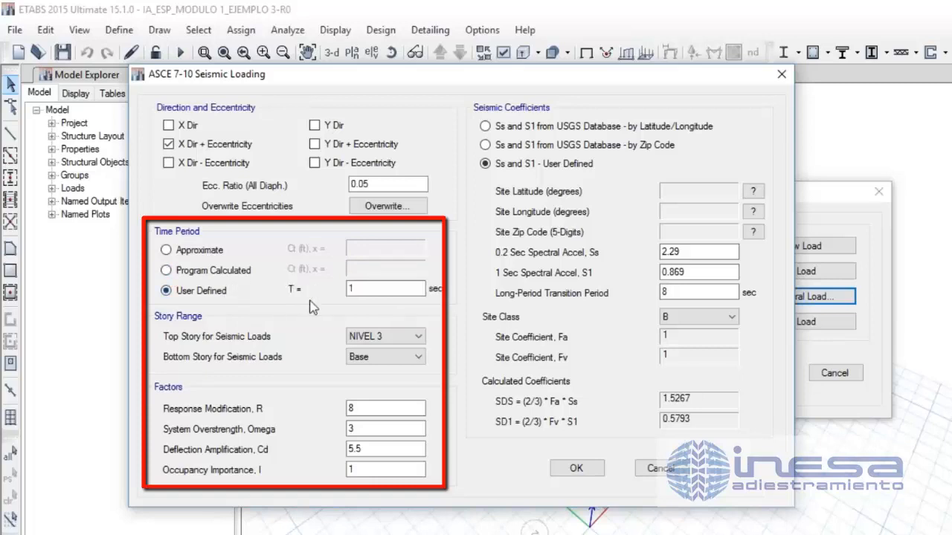
left_click(387, 288)
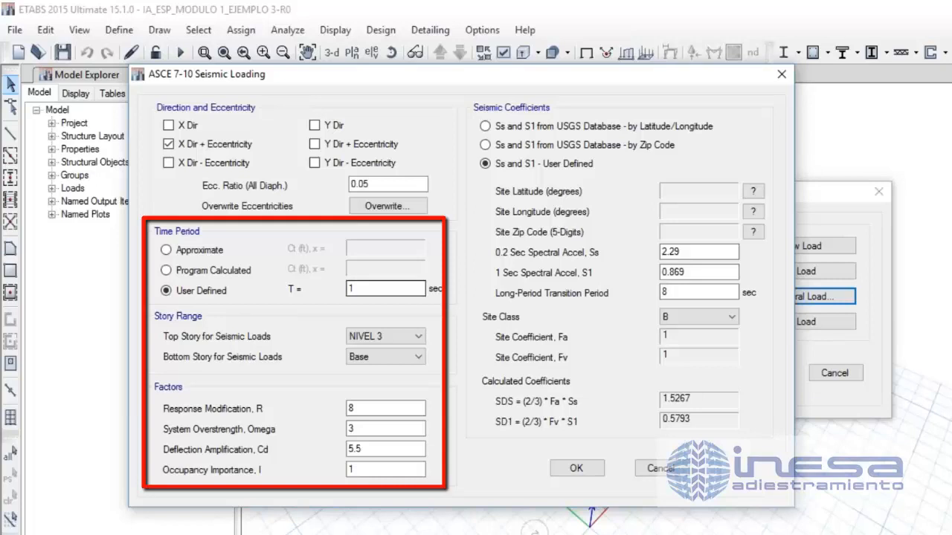
left_click(223, 270)
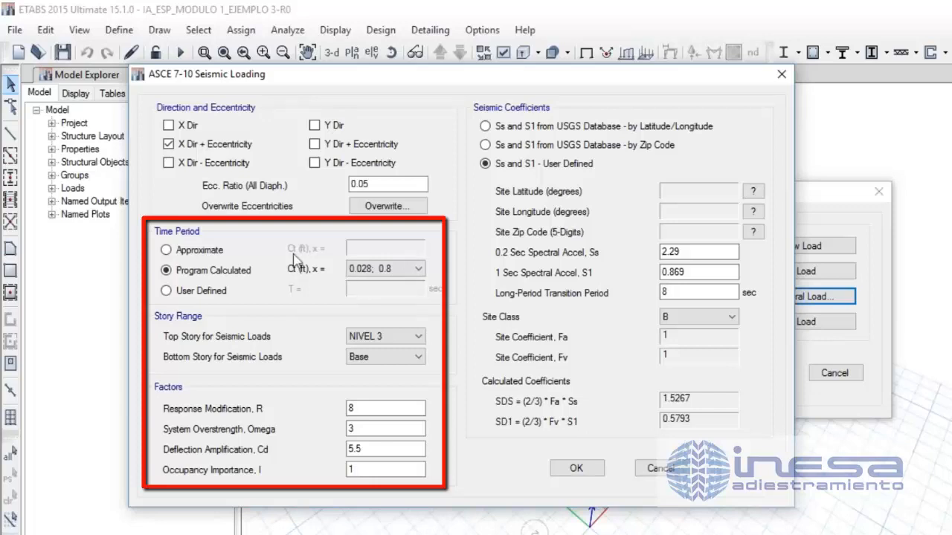
left_click(415, 270)
left_click(414, 271)
left_click(353, 408)
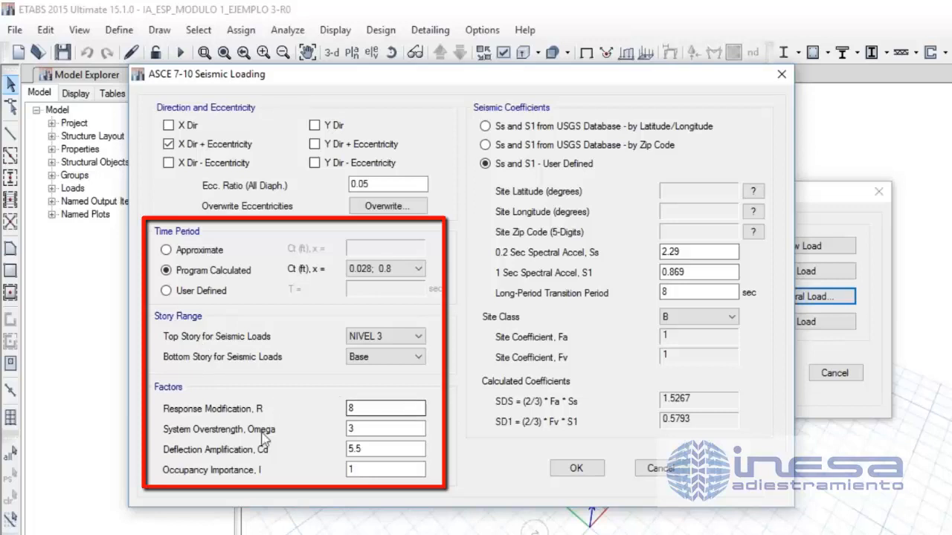
key("Tab")
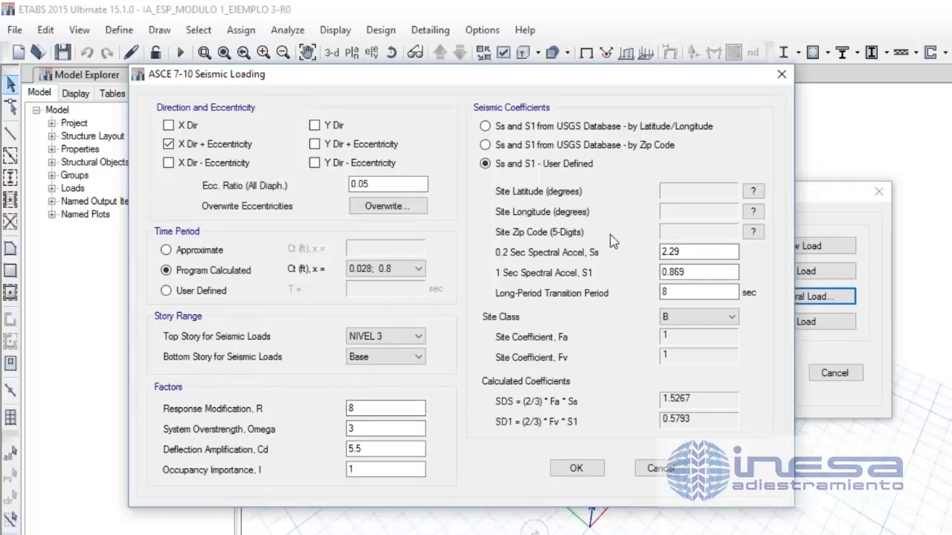
Step: Accept the ASCE 7-10 seismic loading settings and rename the SXE load pattern as SXEP
left_click(577, 470)
left_click(288, 266)
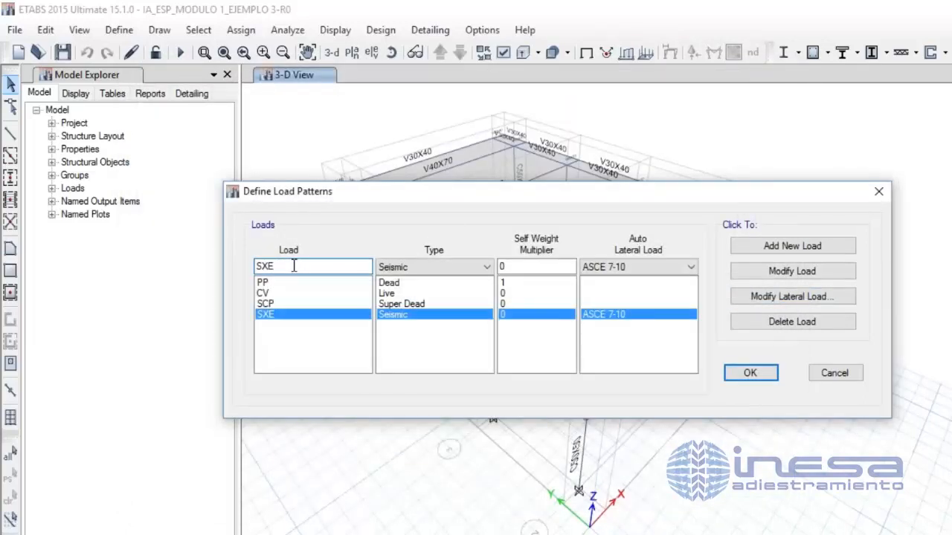
type("P")
left_click(785, 272)
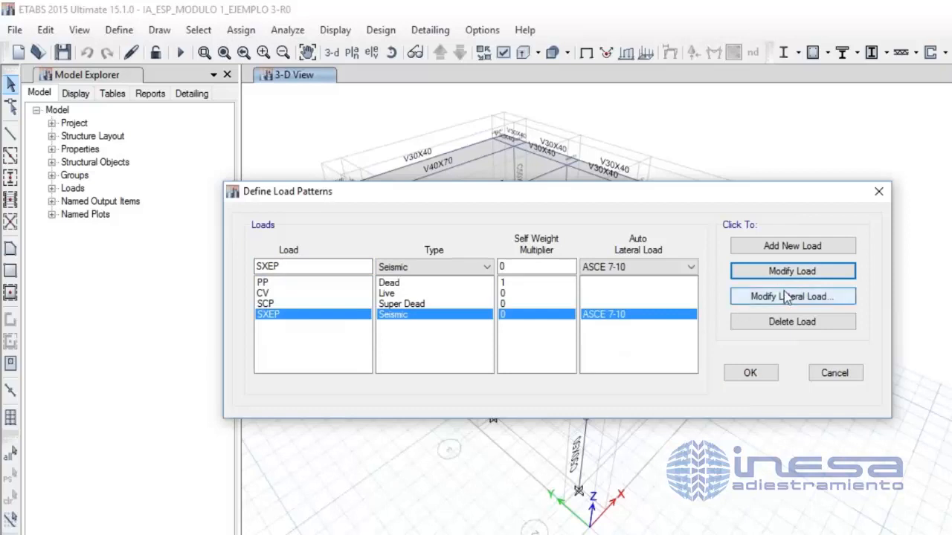
Step: Add another Seismic load pattern named SXEN, keeping ASCE 7-10 as its auto lateral load
left_click(339, 273)
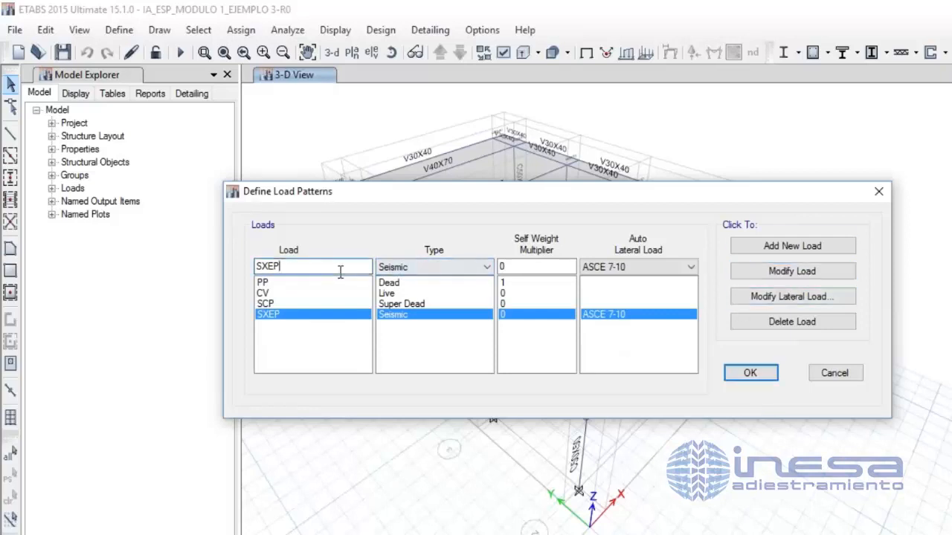
key("BackSpace")
type("N")
left_click(766, 247)
Step: Restrict the SXEN lateral load to X Dir - Eccentricity only and save the load pattern definitions
left_click(792, 296)
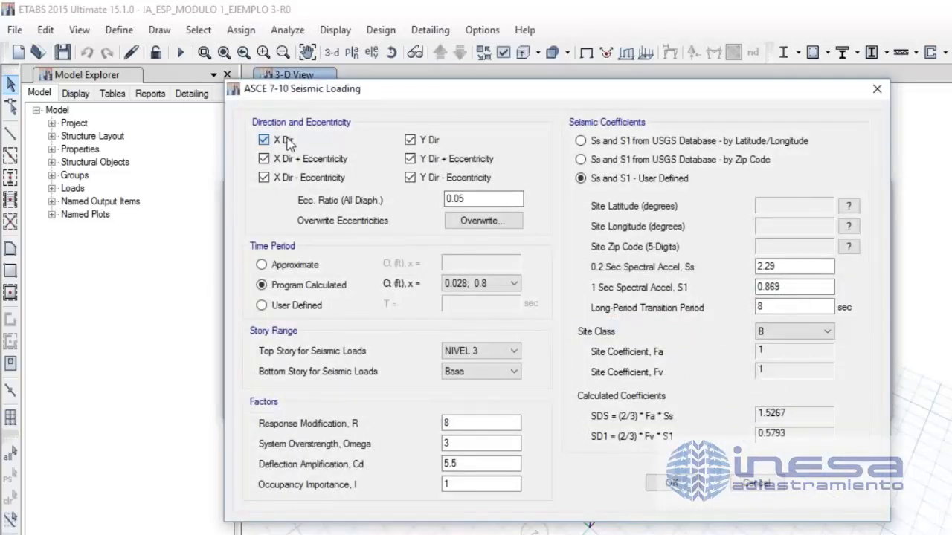
left_click(290, 141)
left_click(292, 160)
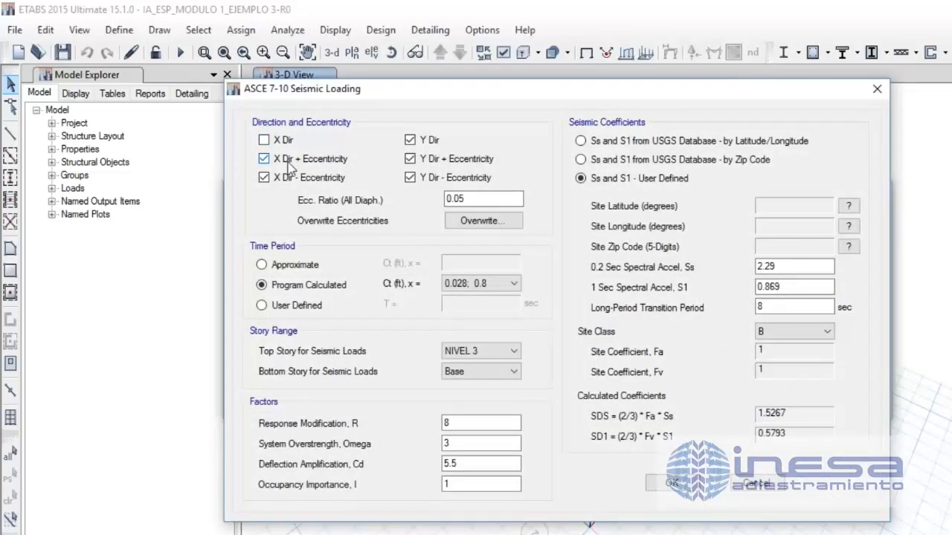
left_click(413, 160)
left_click(412, 141)
left_click(412, 180)
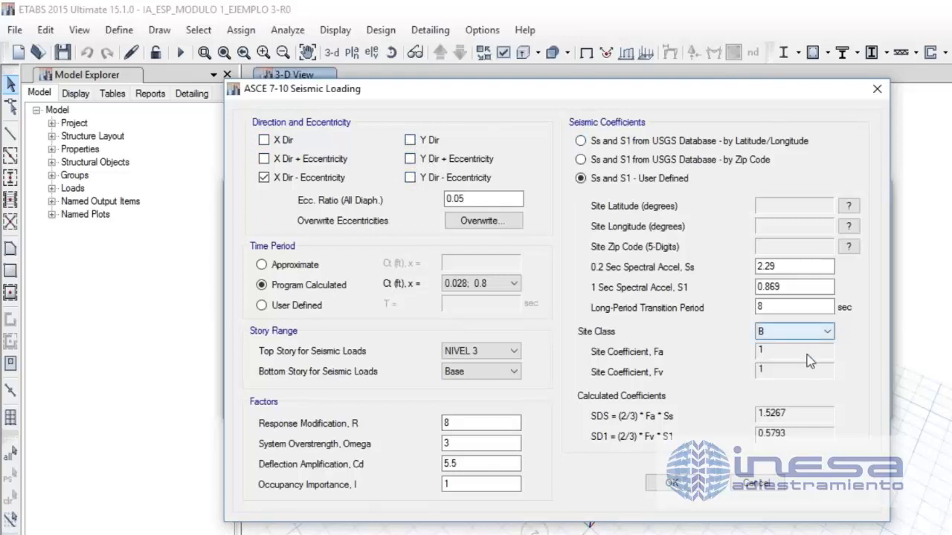
left_click(671, 484)
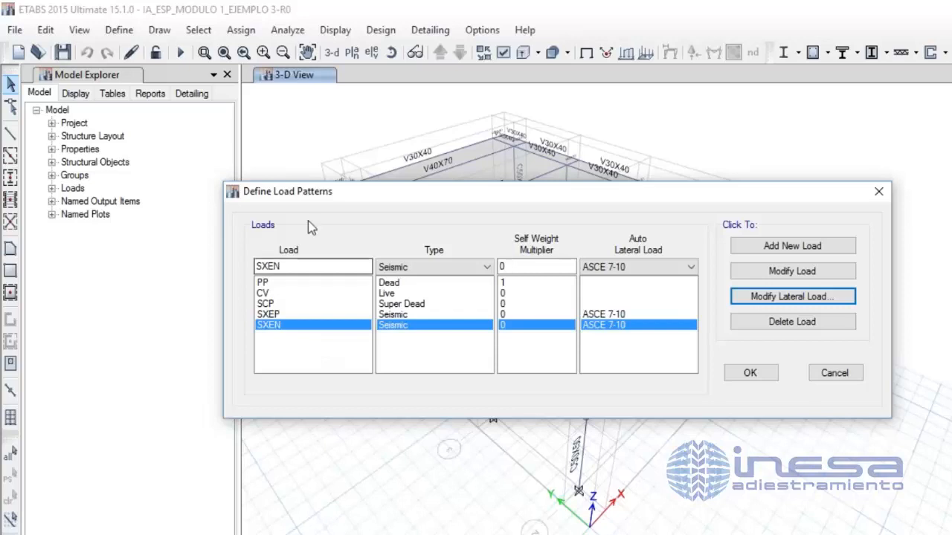
left_click(750, 373)
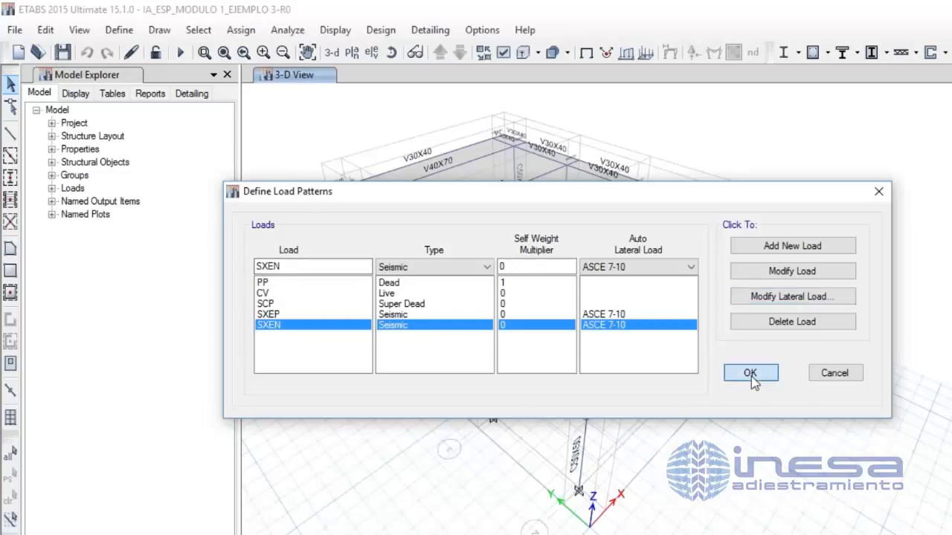
Step: Check the SXEP and SXEN entries in the list of load cases
left_click(119, 30)
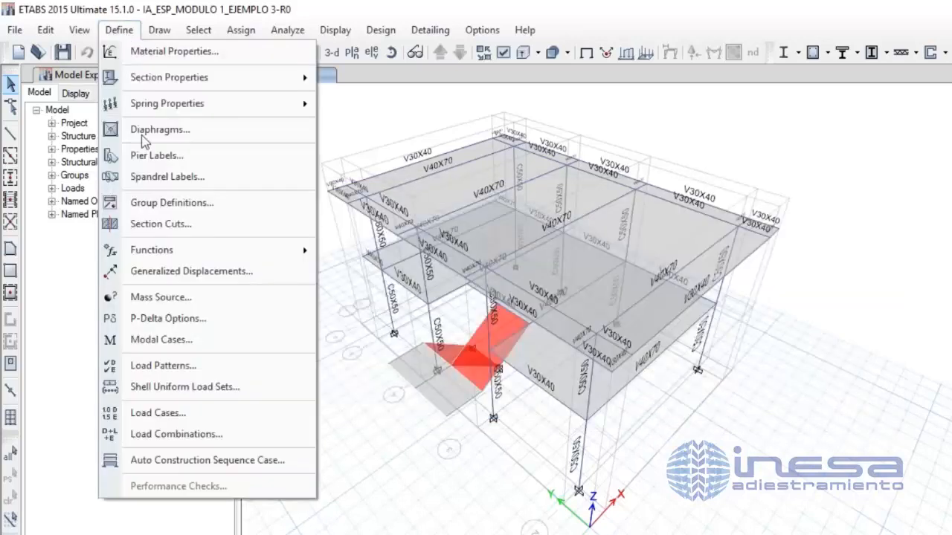
left_click(138, 415)
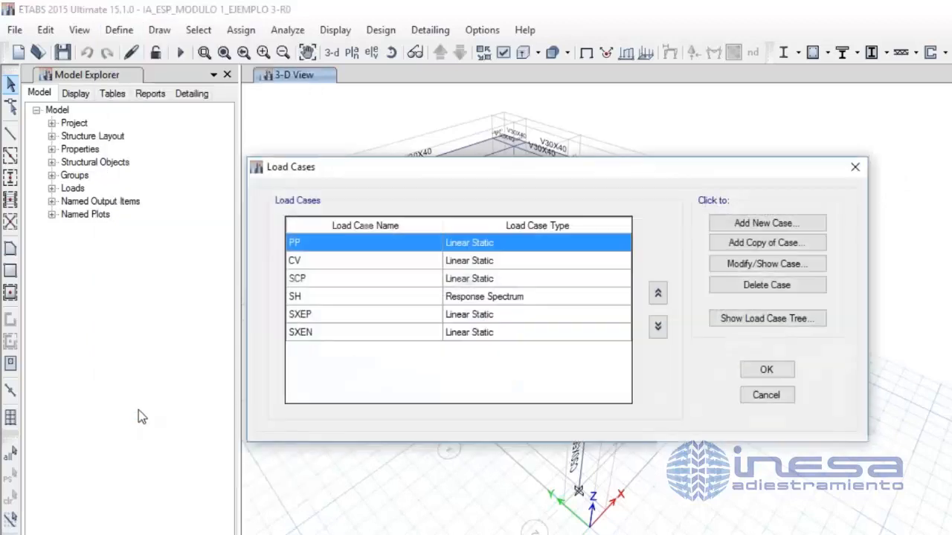
left_click(313, 318)
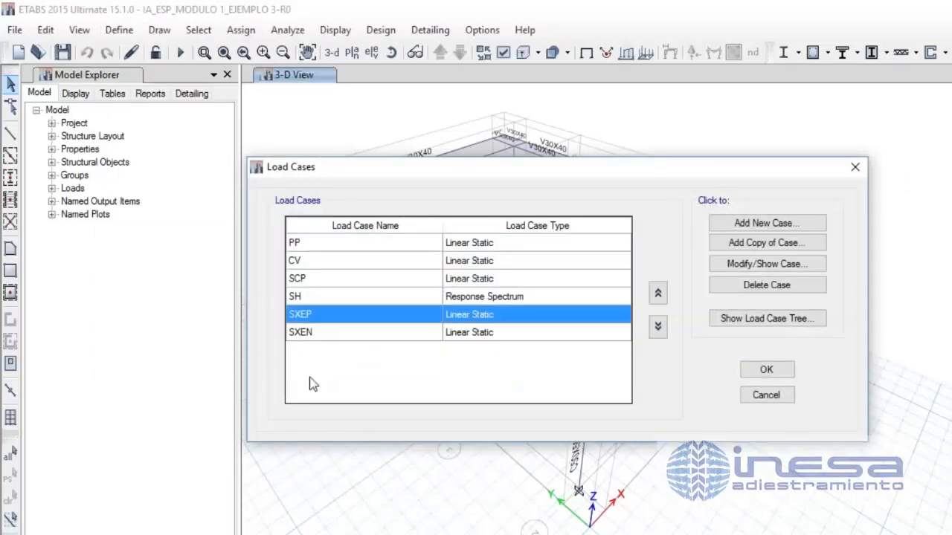
left_click(327, 332)
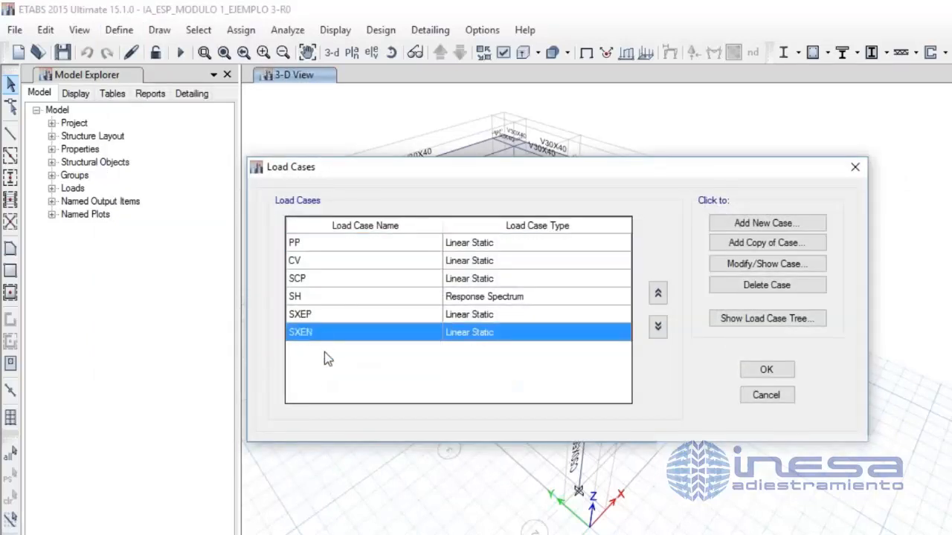